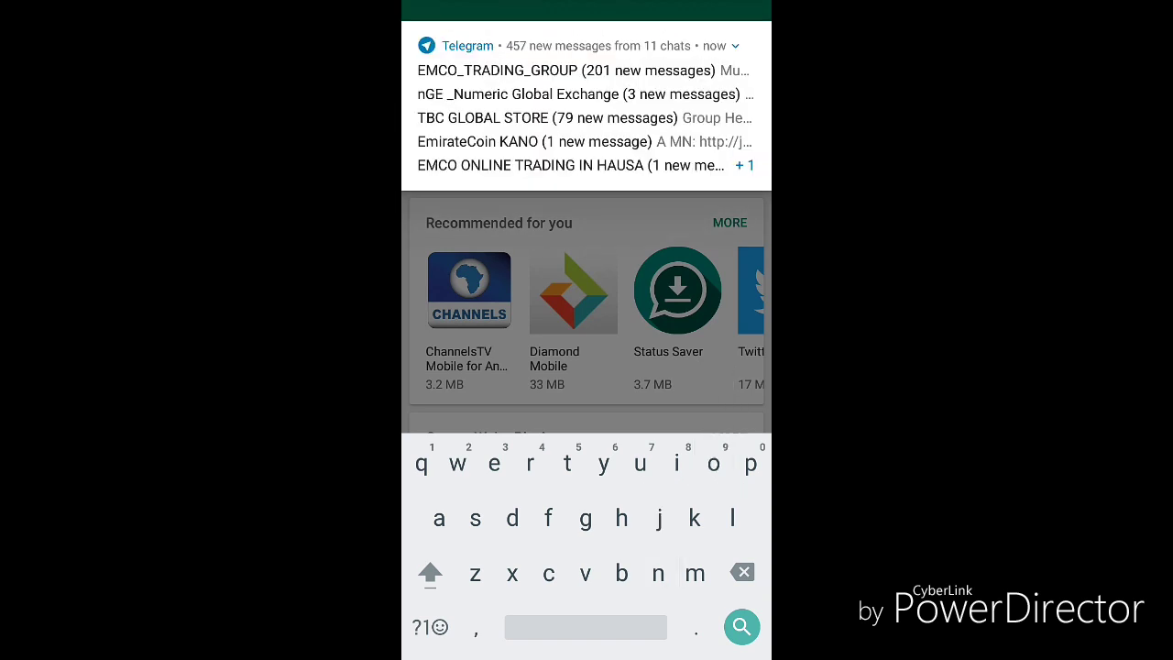
text(notisa)
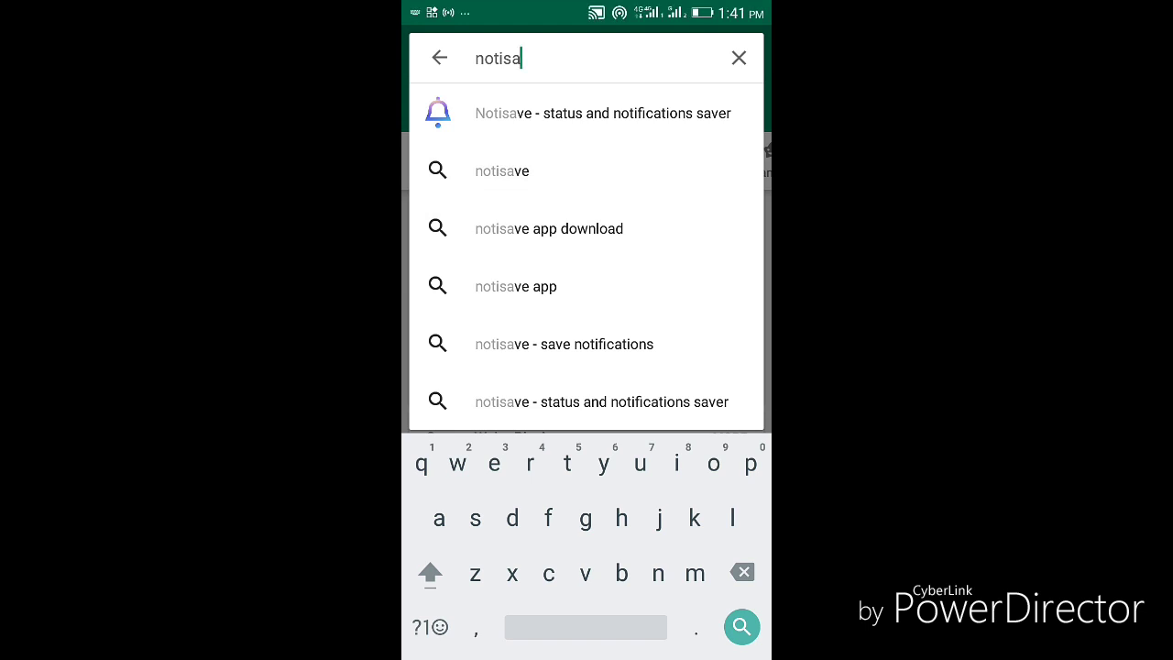
Open the Notisave listing in the Play Store search results
click(603, 113)
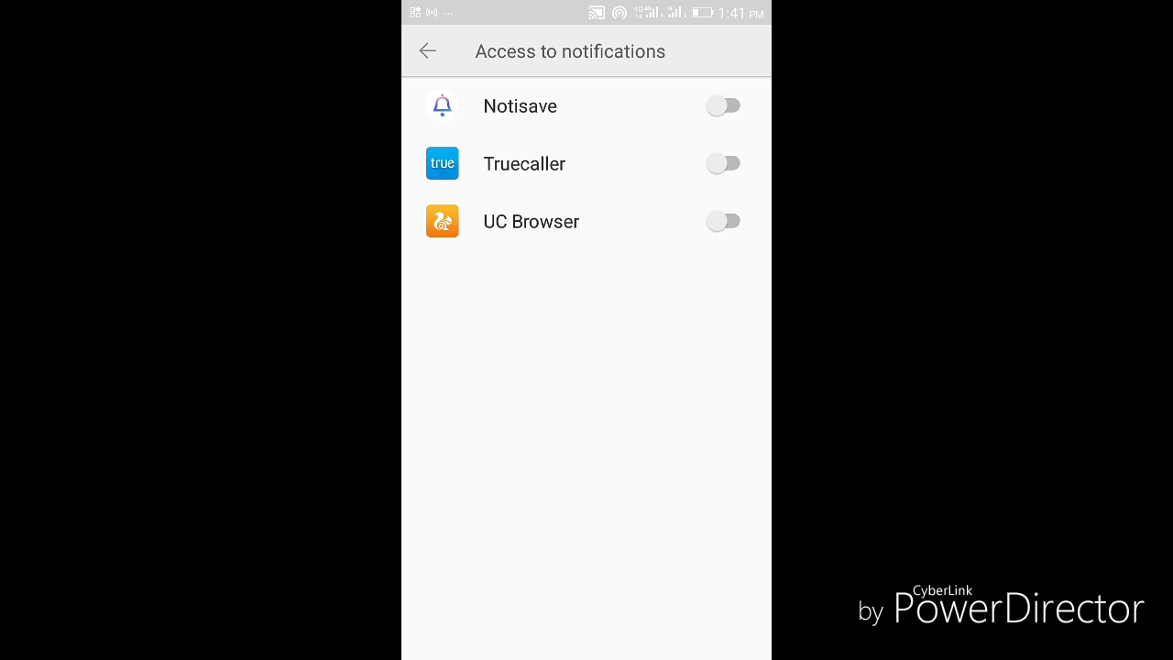
Turn on notification access for Notisave, allow it, and return to Notisave
click(724, 105)
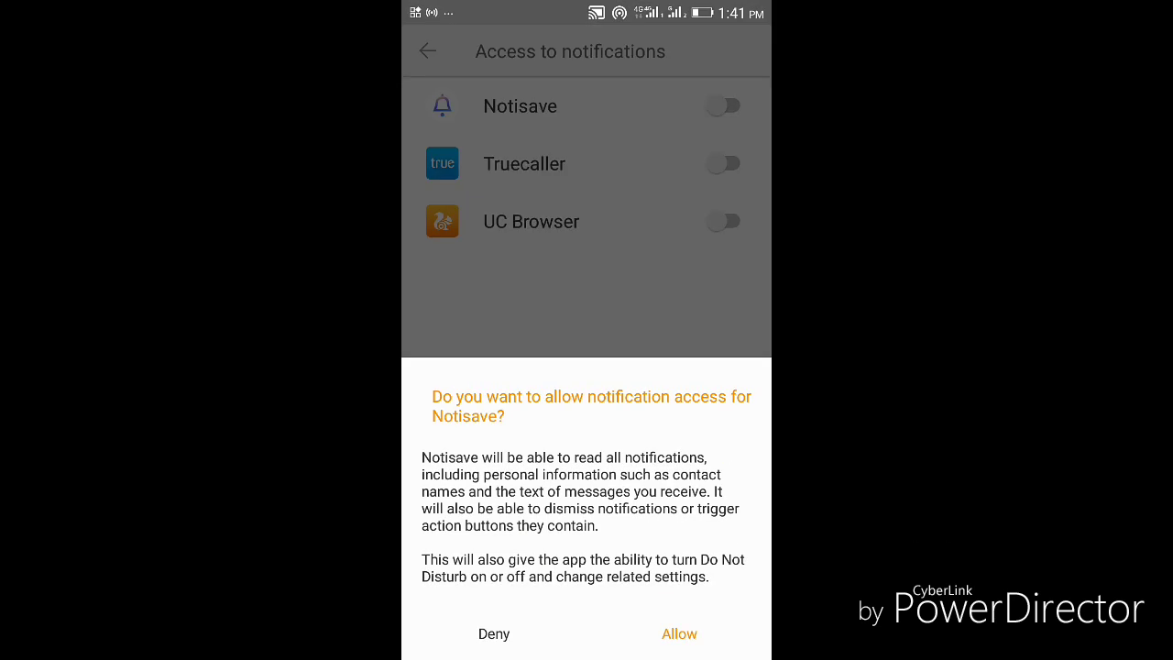
click(679, 633)
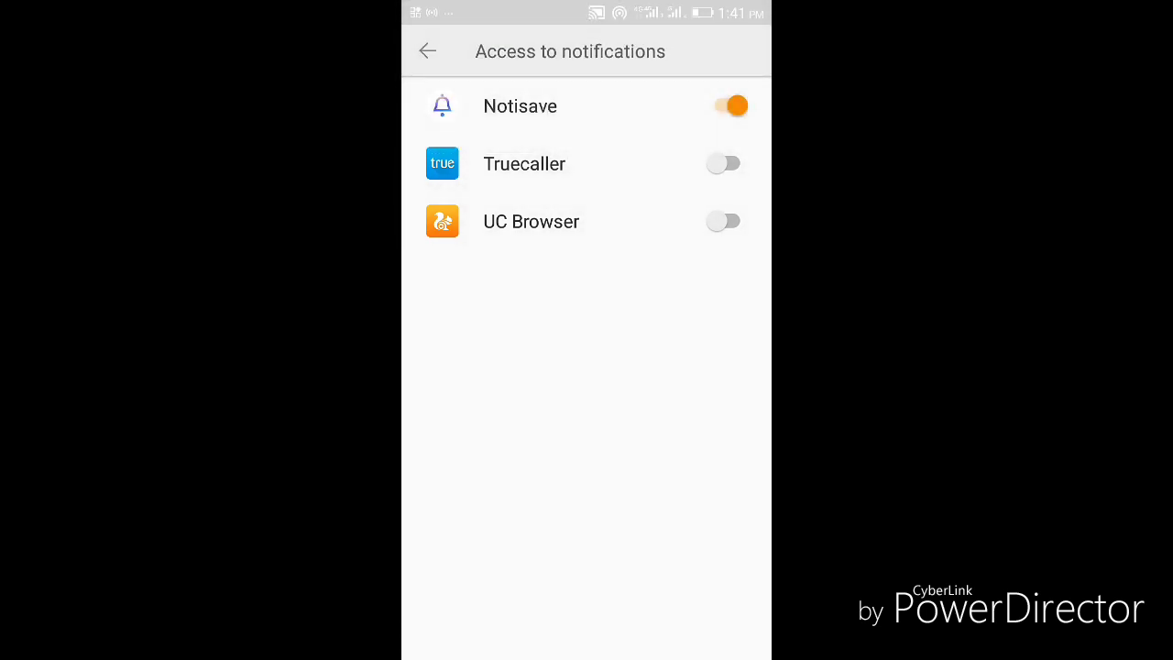
key(Escape)
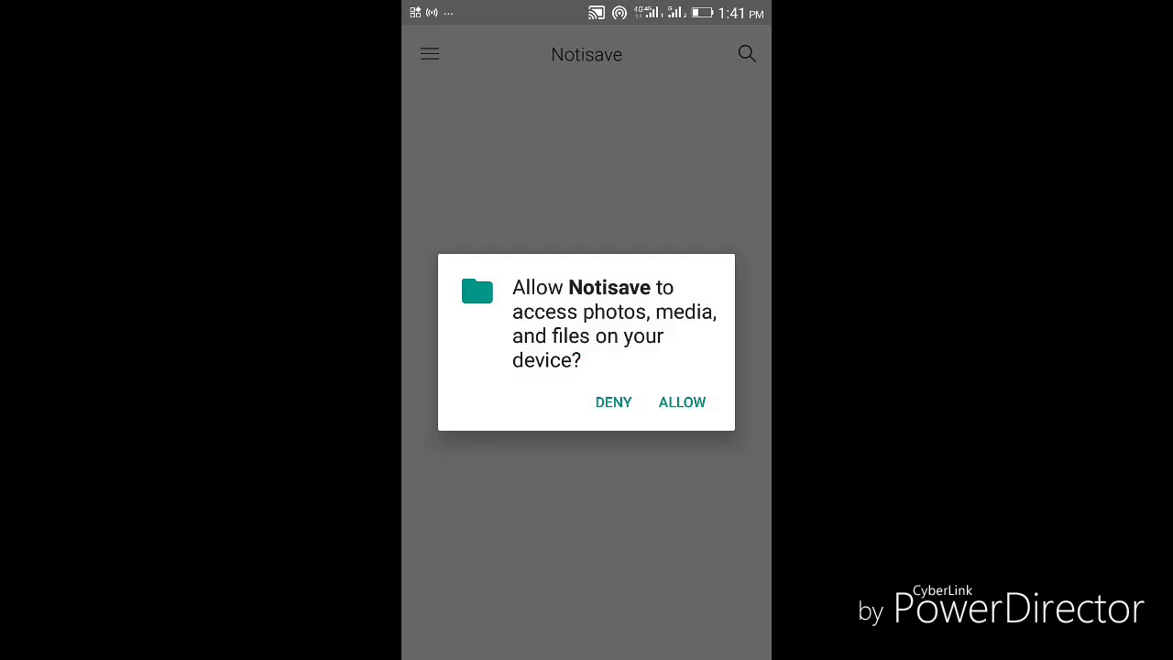
Allow Notisave file access and switch on WhatsApp in its app list
click(682, 401)
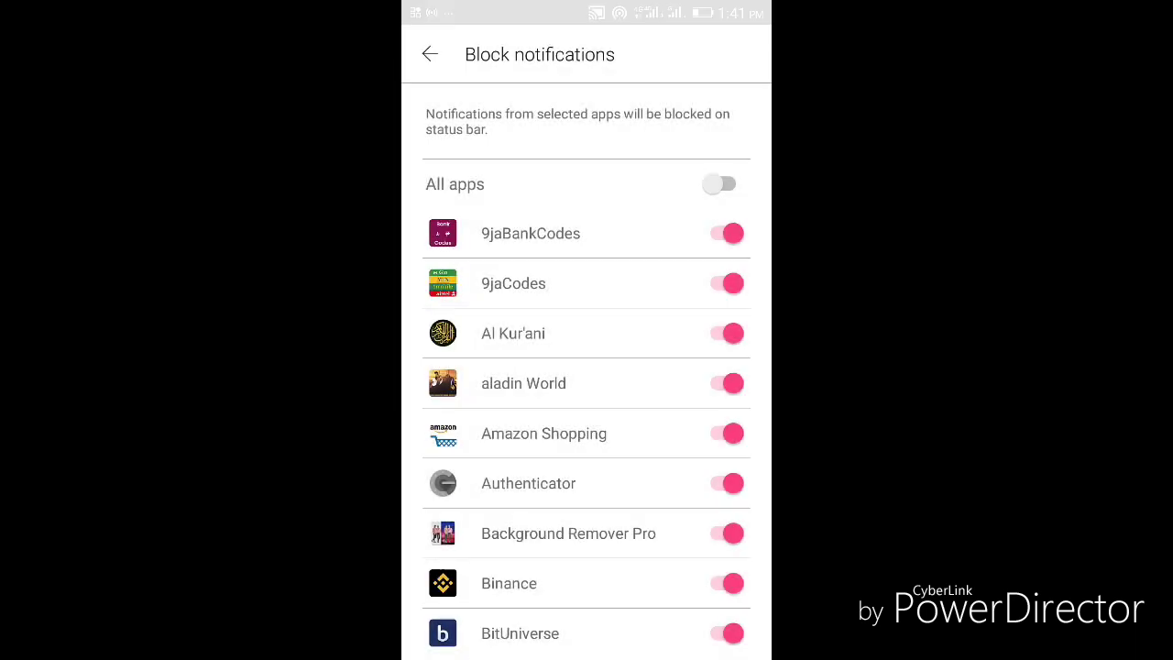
scroll(587, 413, down, 2)
scroll(586, 412, down, 10)
scroll(586, 412, down, 10)
scroll(587, 412, down, 8)
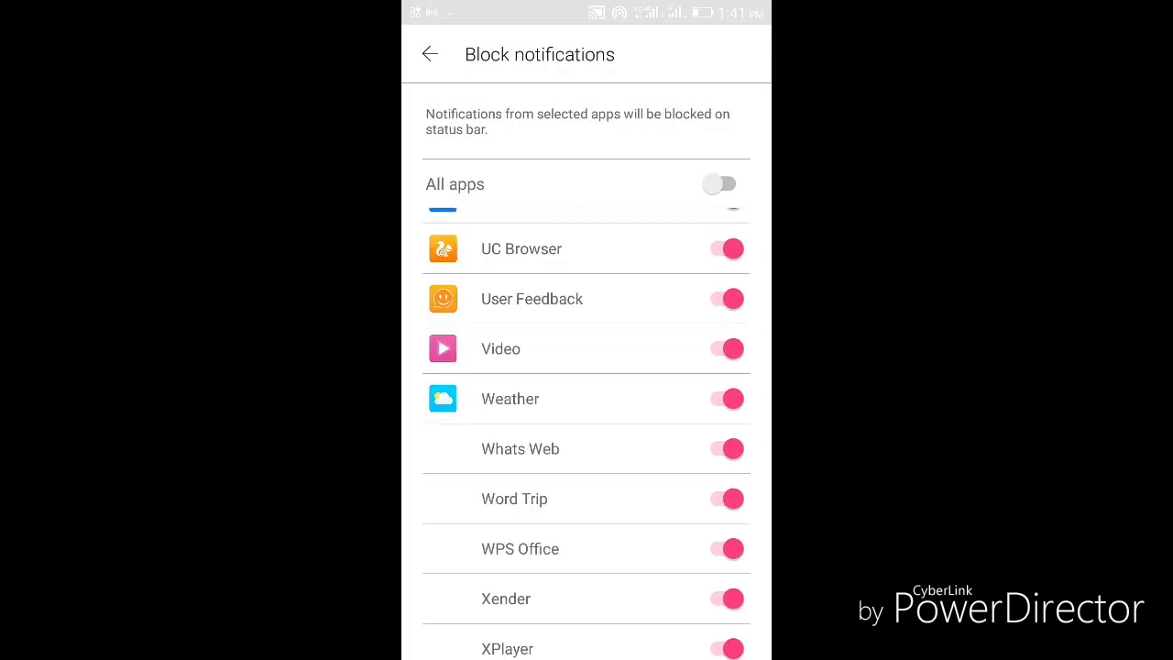
click(721, 585)
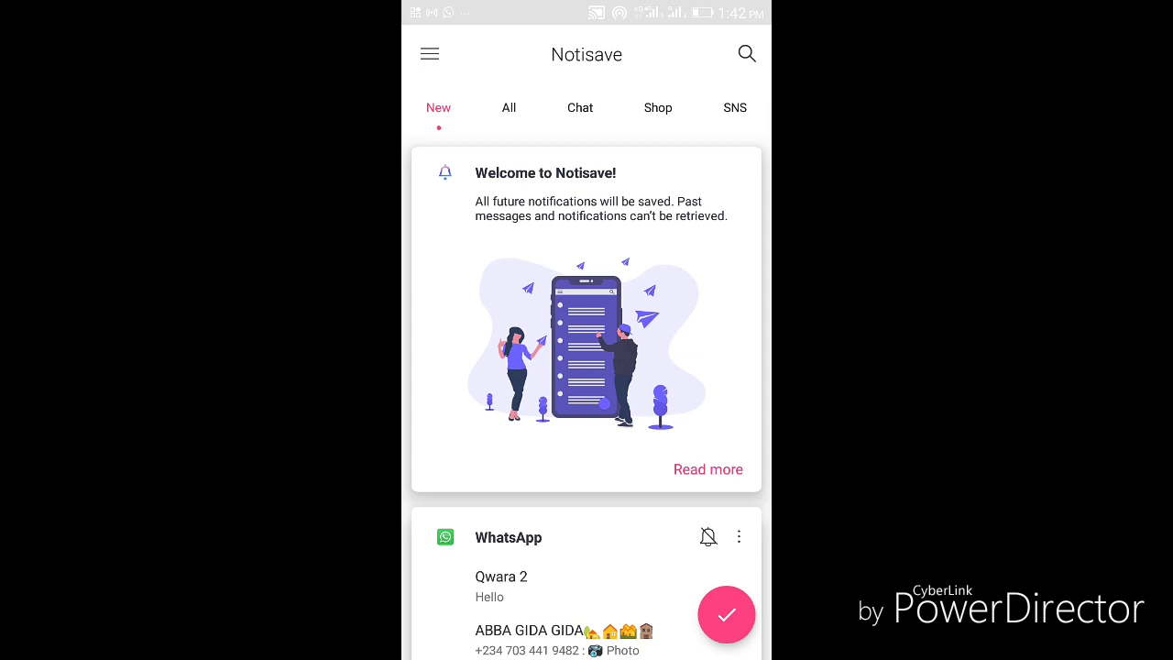
Go home, open the WhatsApp message notification, and back out to the chats list
key(super)
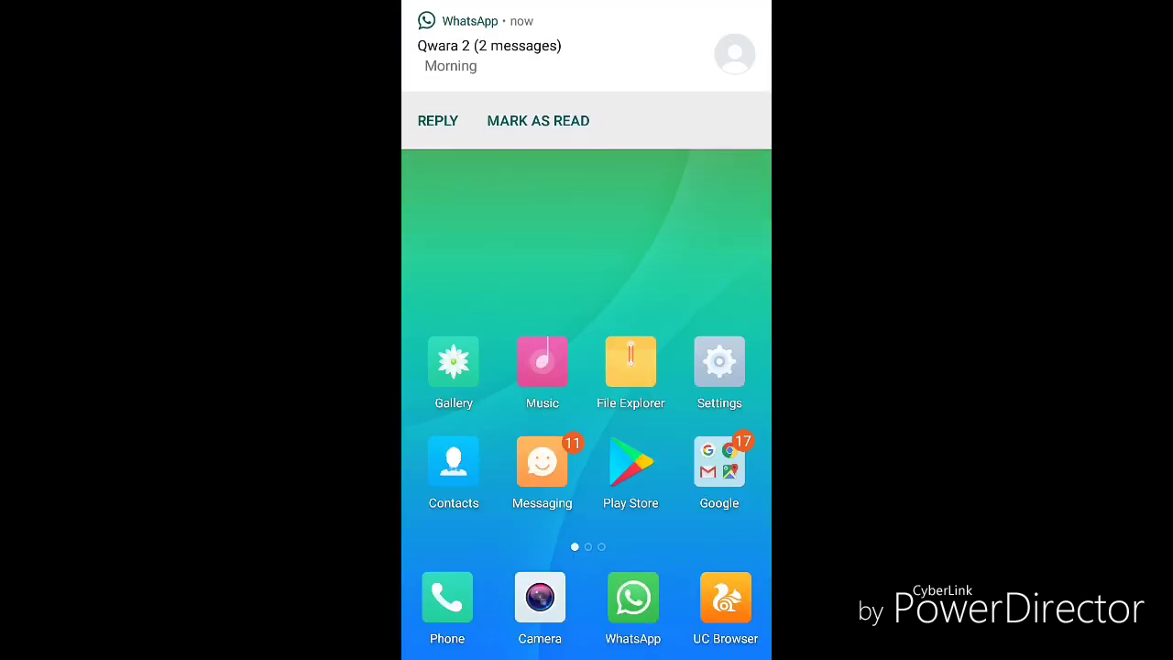
click(437, 120)
key(Escape)
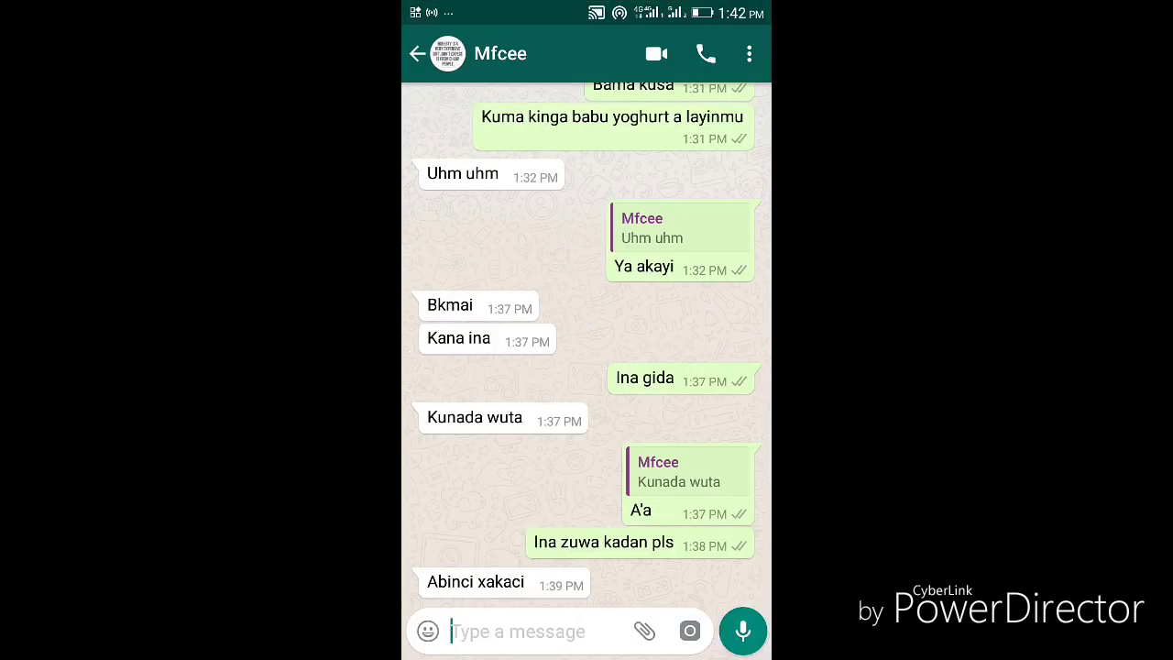
key(Escape)
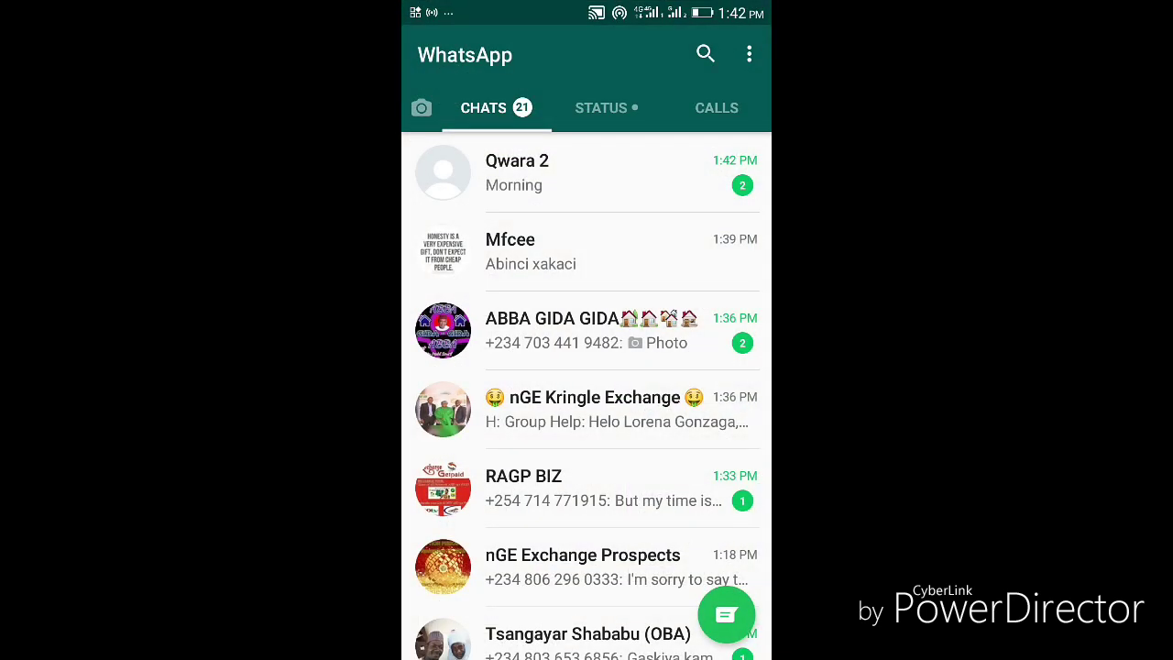
Open the Qwara 2 chat with its deleted messages, then bring up recent apps
click(654, 171)
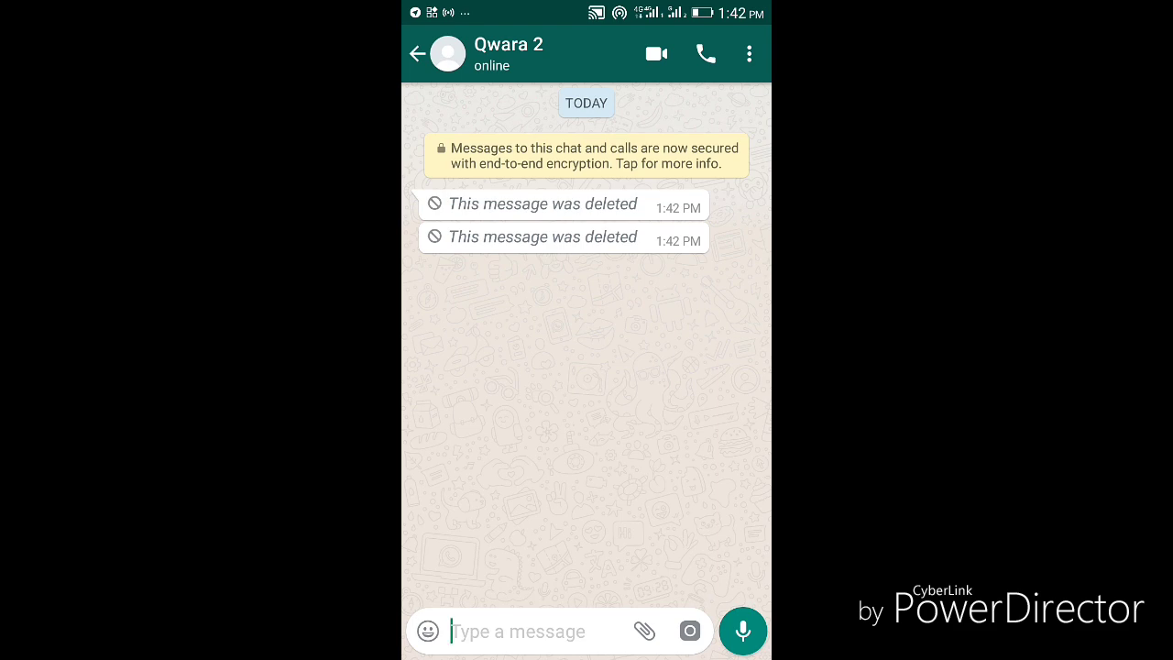
key(alt+Tab)
Reopen Notisave and show the All feed with Qwara 2's Morning and Hello
click(585, 367)
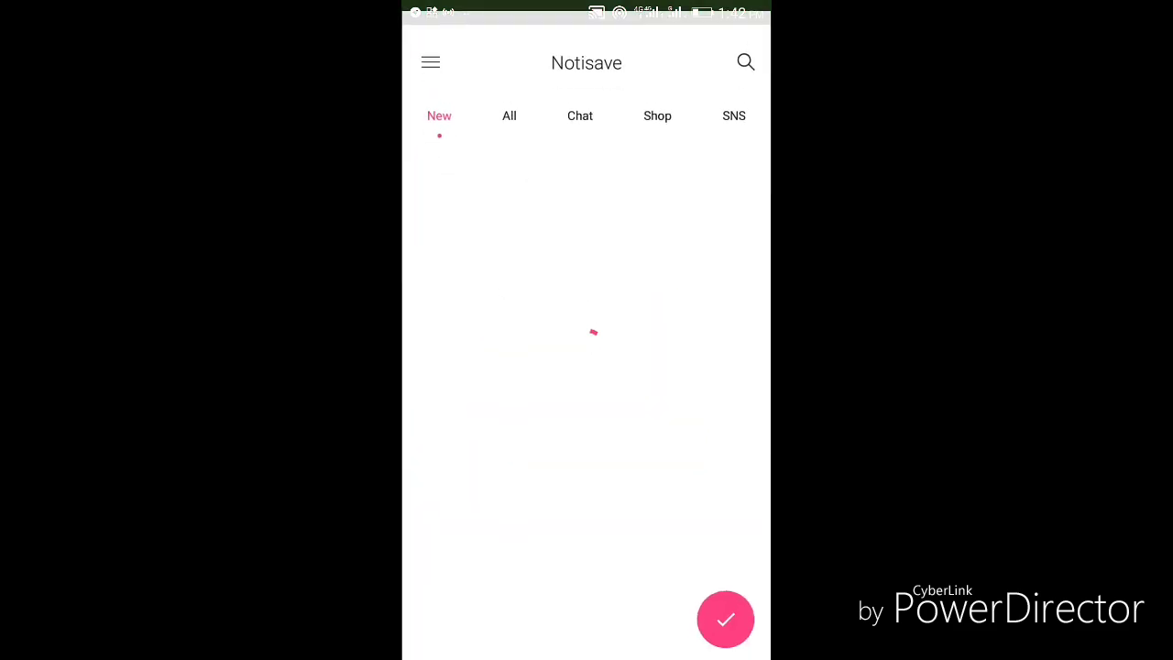
click(509, 108)
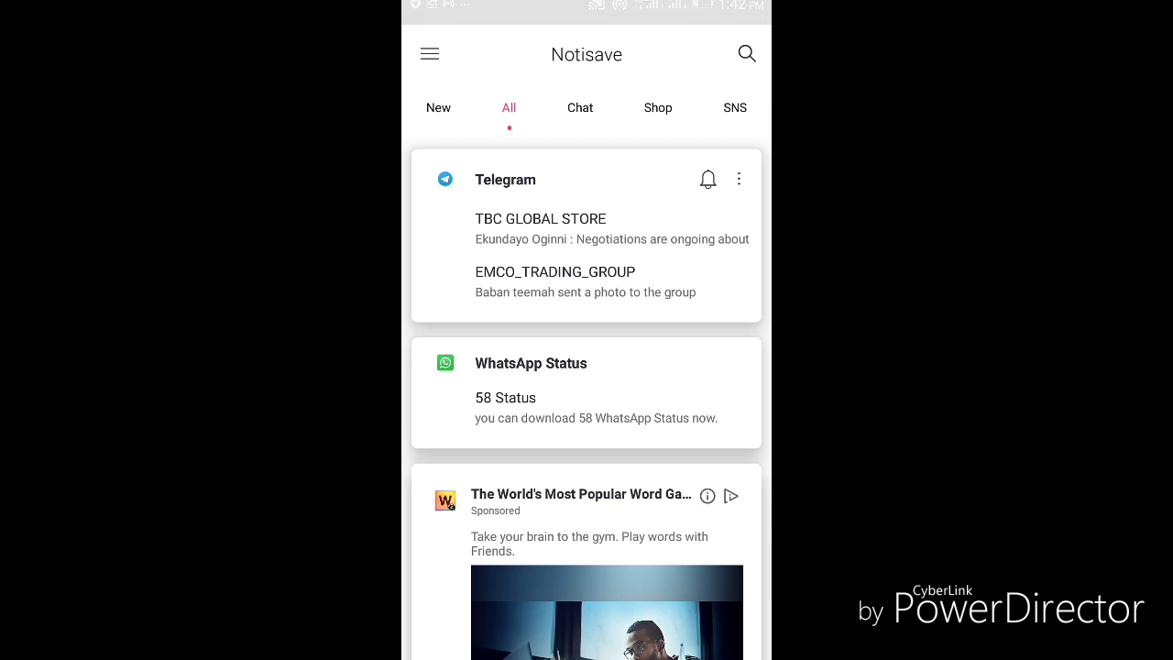
scroll(587, 394, down, 2)
scroll(586, 394, down, 3)
scroll(587, 395, down, 2)
scroll(586, 395, down, 3)
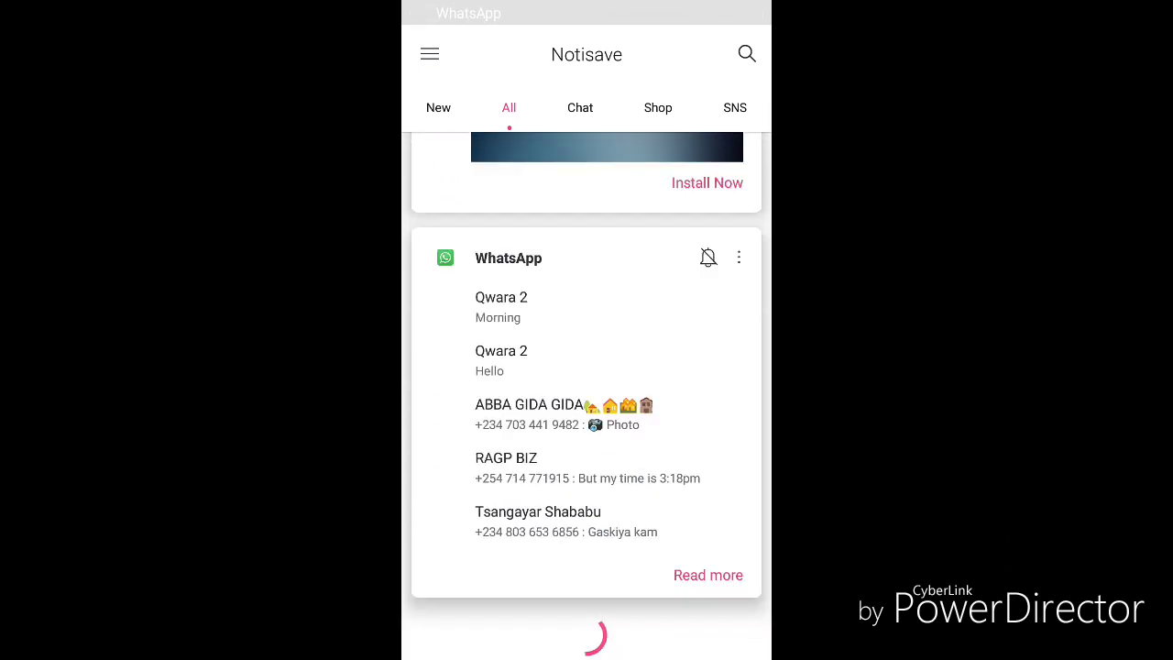